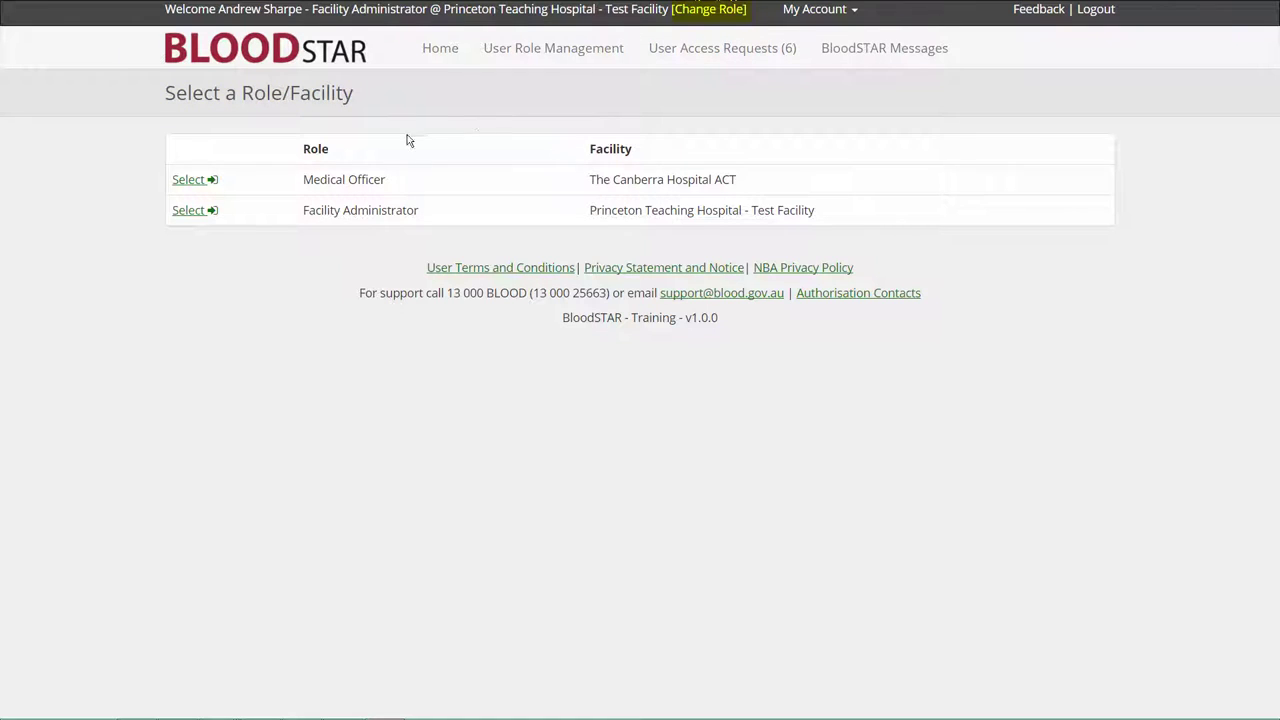
Select the Facility Administrator role for Princeton Teaching Hospital - Test Facility and open its user access requests
click(195, 212)
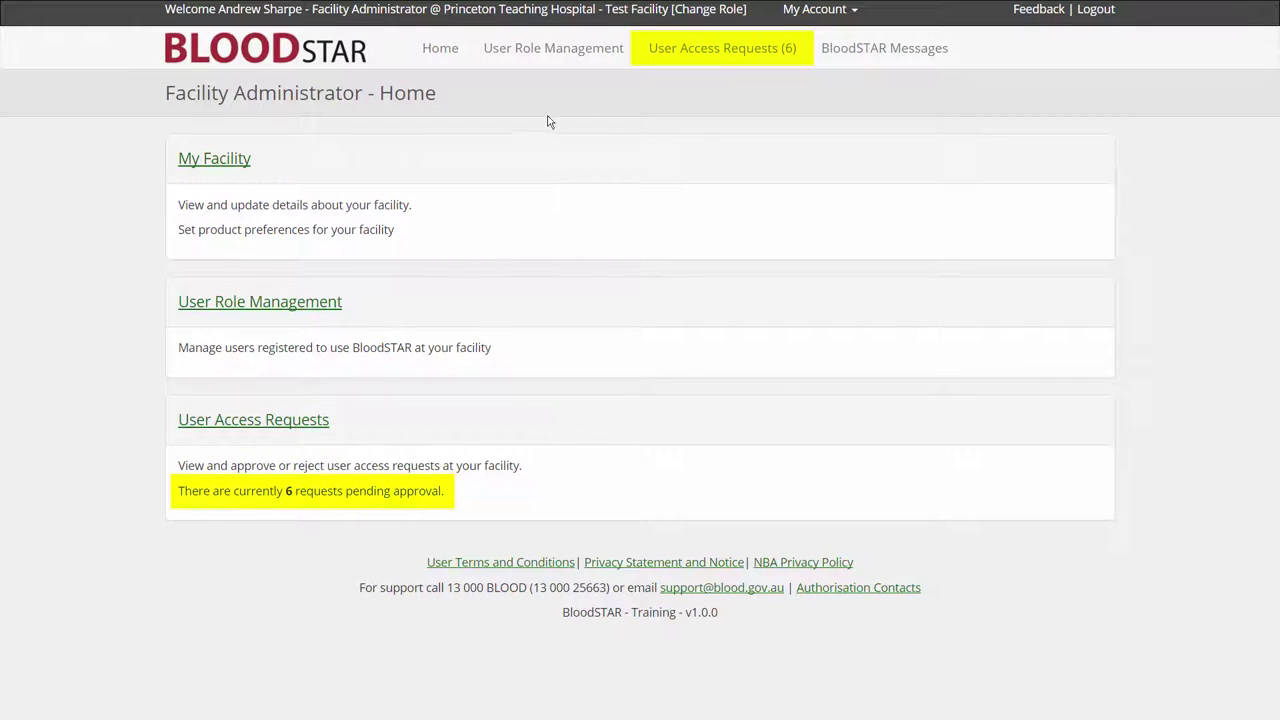
click(722, 56)
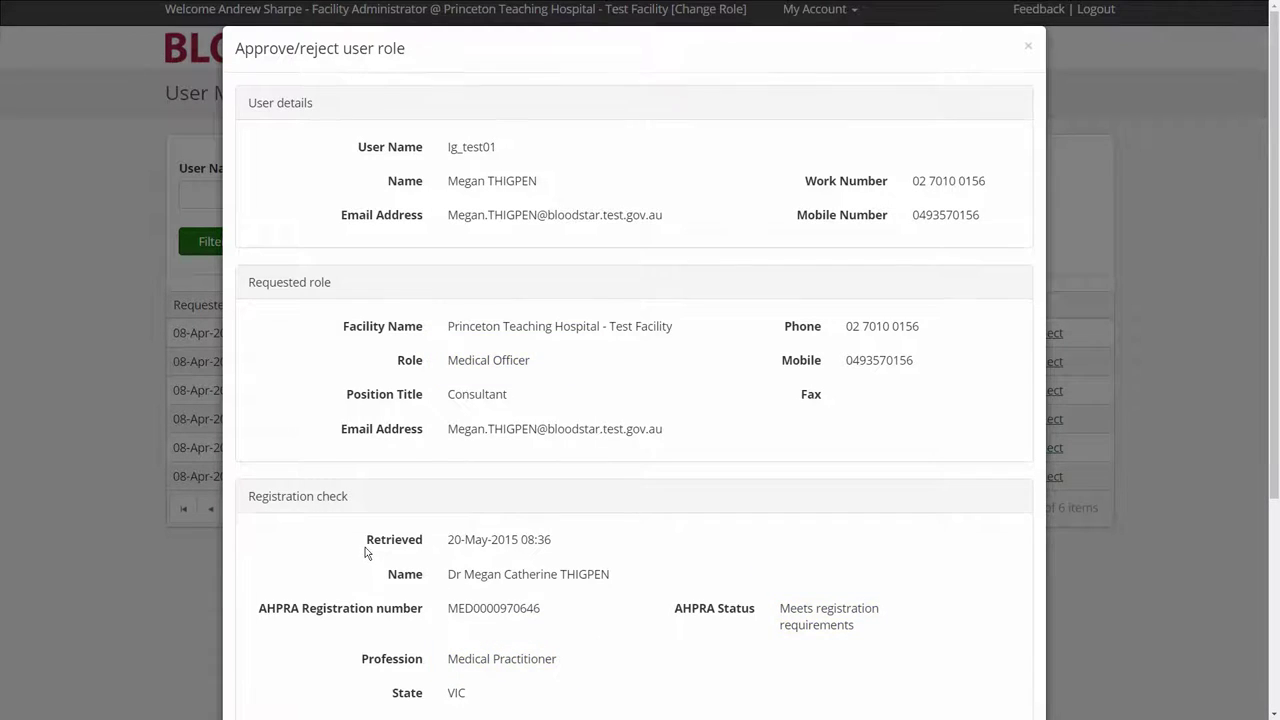
Declare that the medical practitioner Ig_test01 holds an appropriate position at the facility and save the access request as Approved
scroll(365, 547, down, 3)
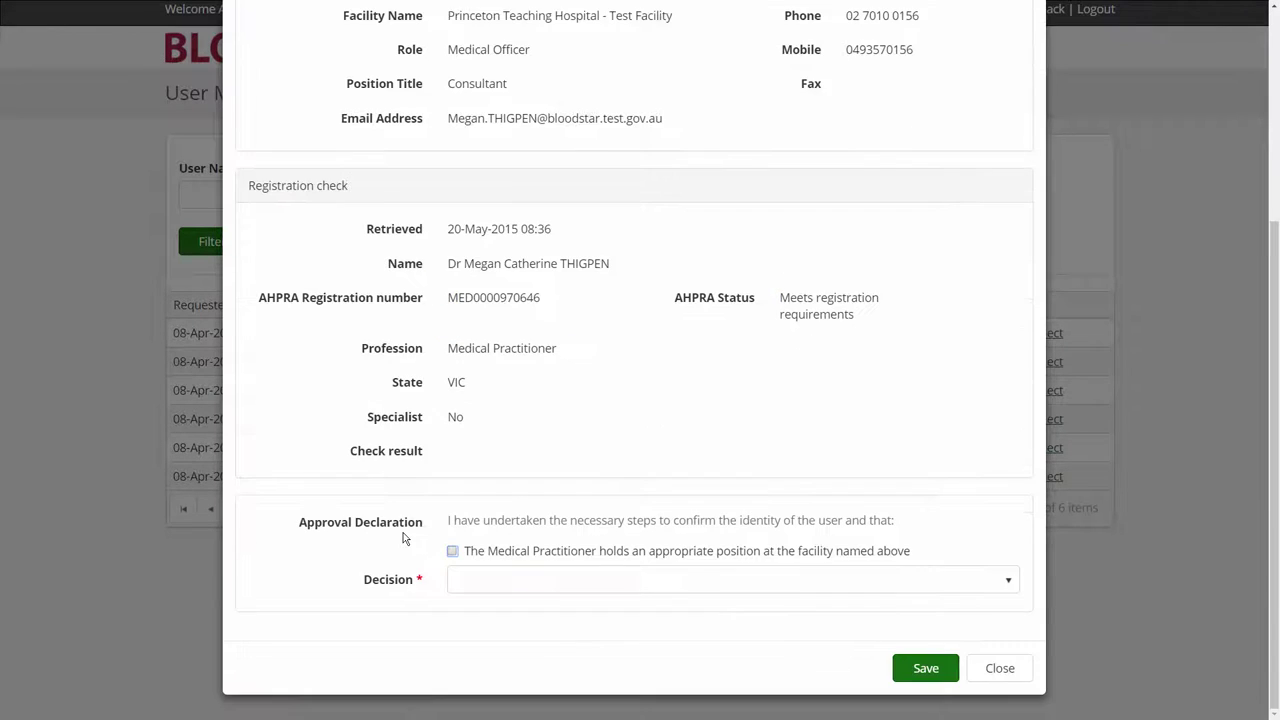
click(453, 553)
click(506, 590)
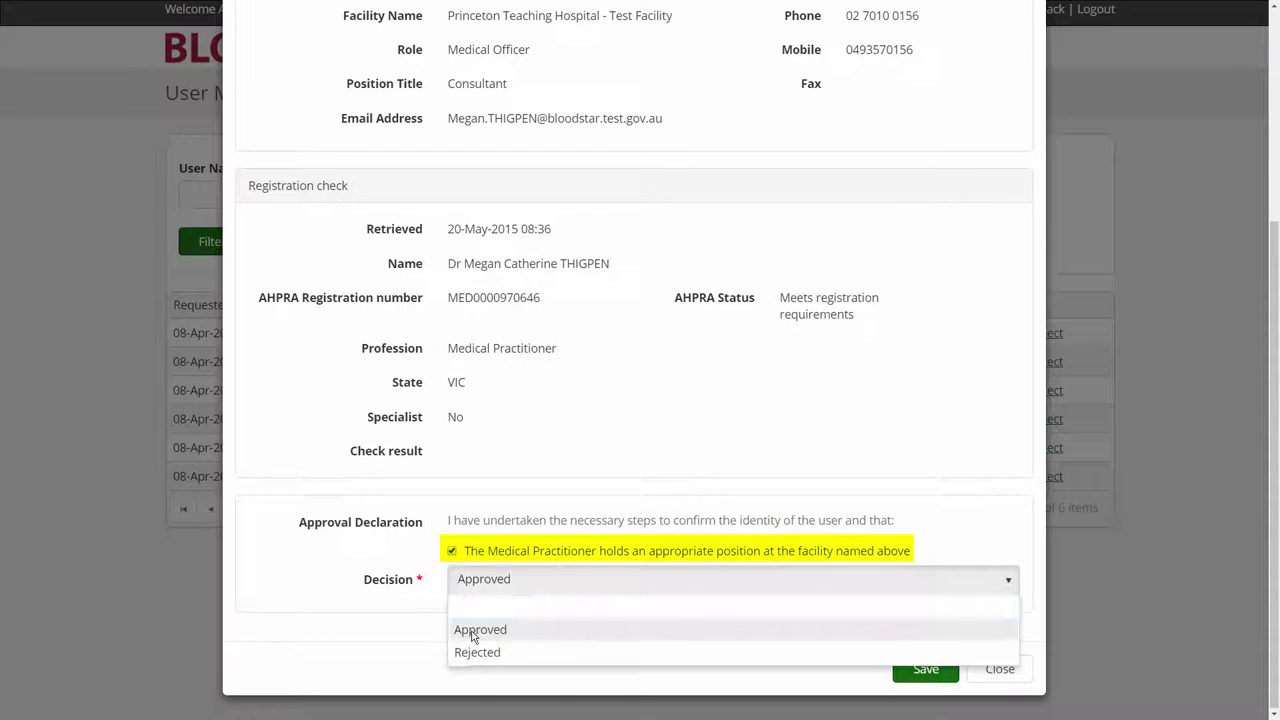
click(490, 636)
click(914, 673)
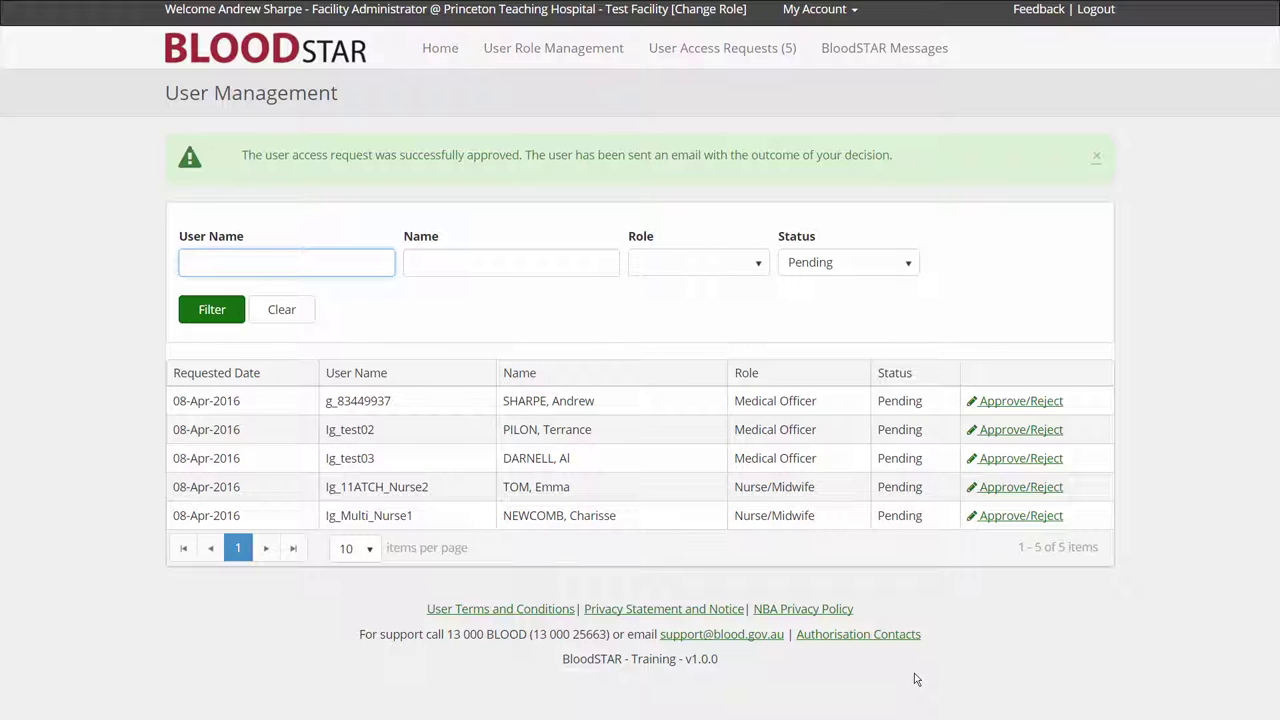
Review the Medical Officer request from Ig_test02, declare that the practitioner holds an appropriate position, and save the decision as Approved
click(1007, 433)
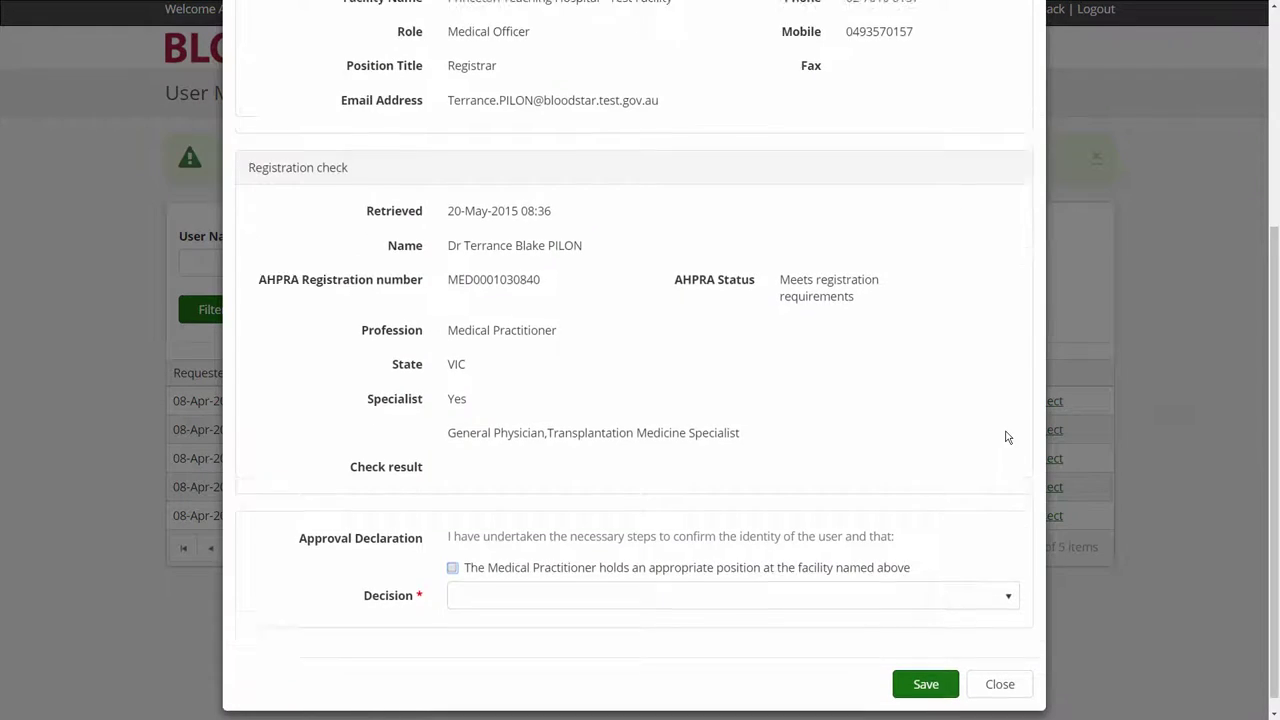
scroll(1007, 437, up, 3)
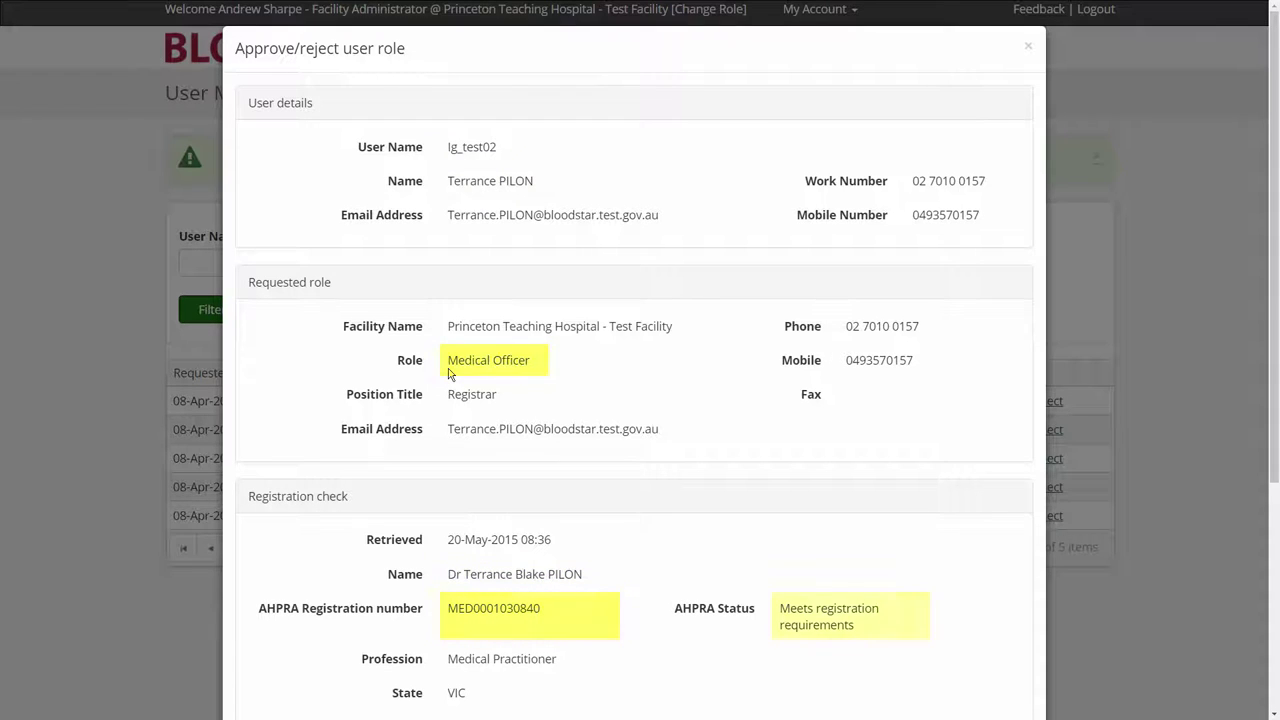
scroll(515, 403, down, 3)
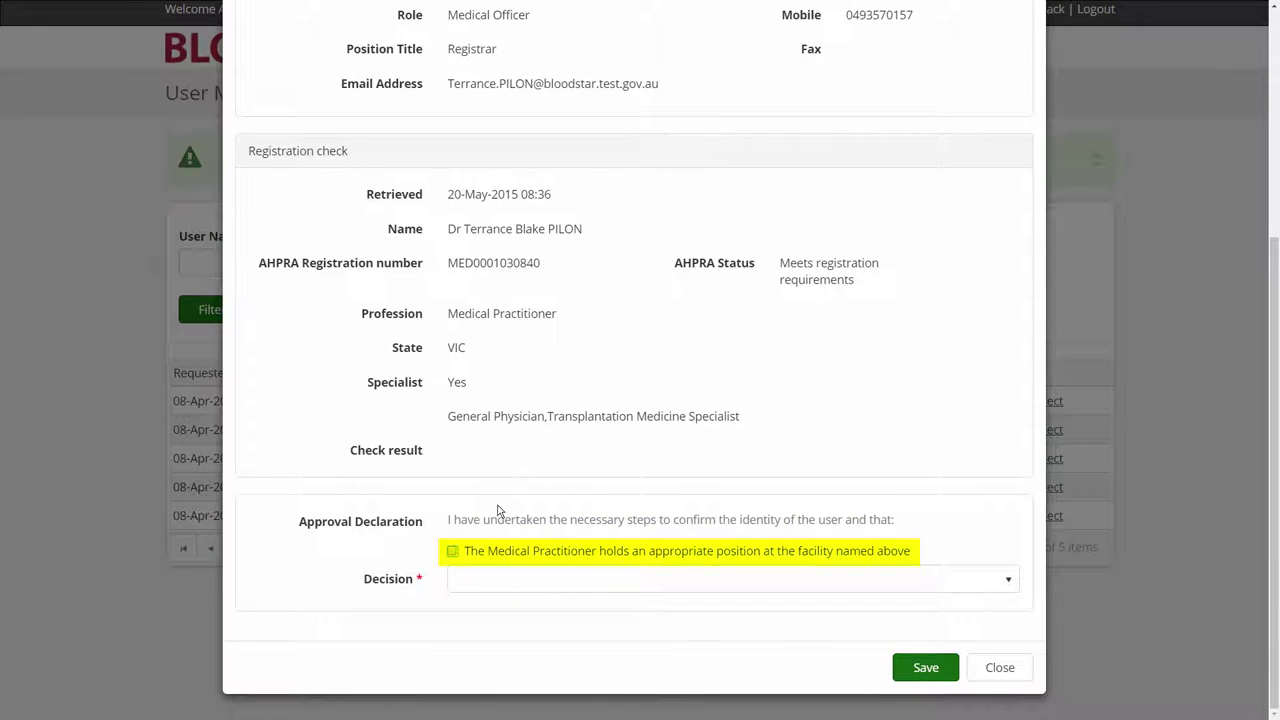
click(452, 551)
click(476, 589)
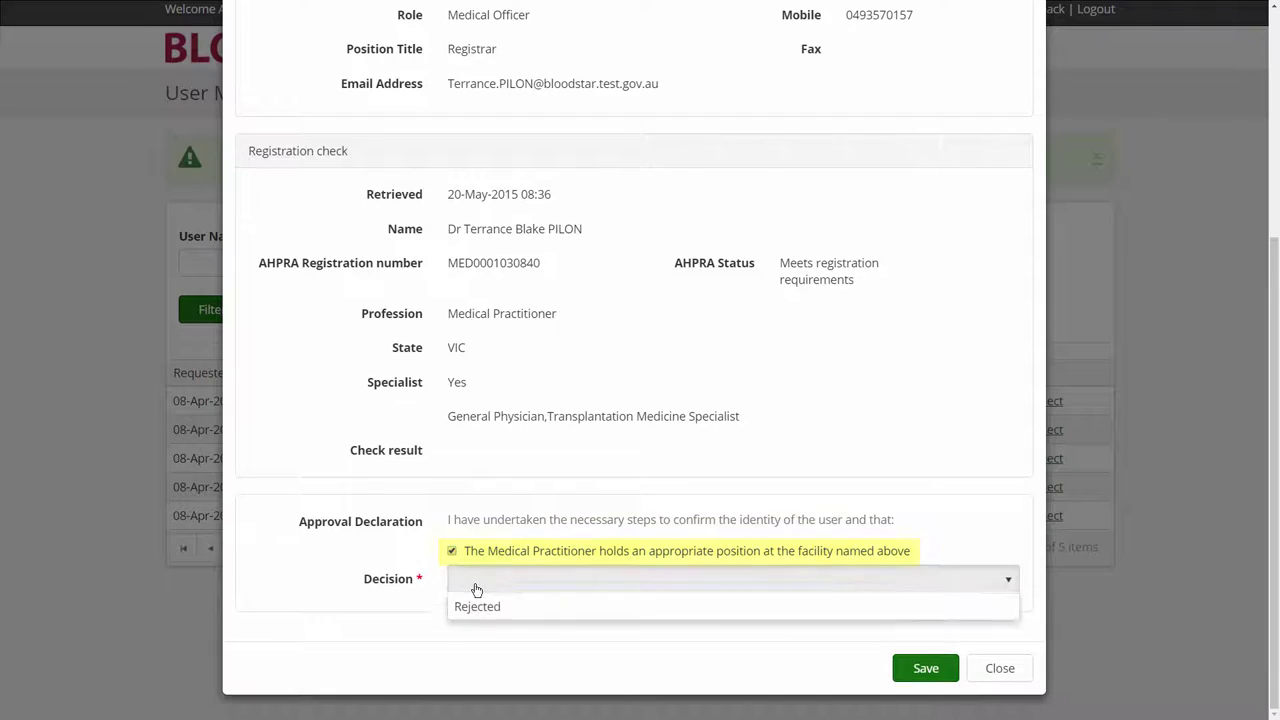
click(460, 629)
click(926, 667)
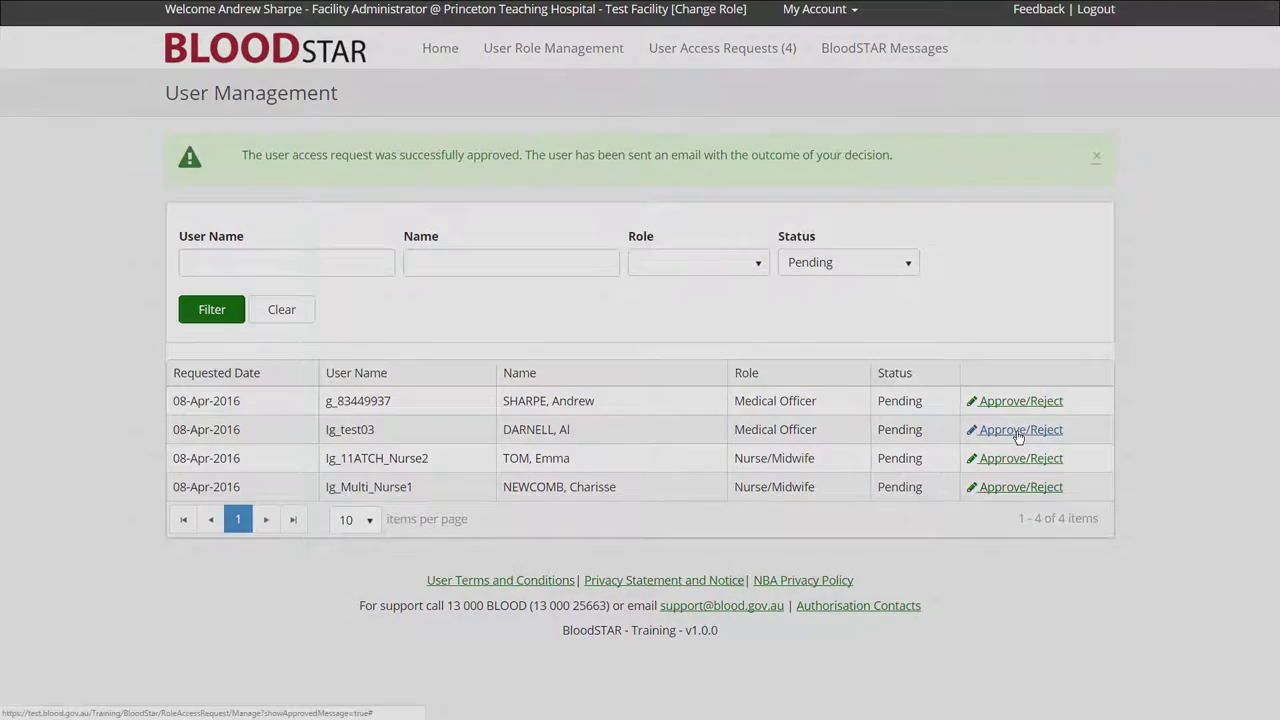
Reject Ig_test03's Medical Officer request with the reason "User not employed at my facility. Please call", the contact phone number, "if this is incorrect", and save it
click(1018, 430)
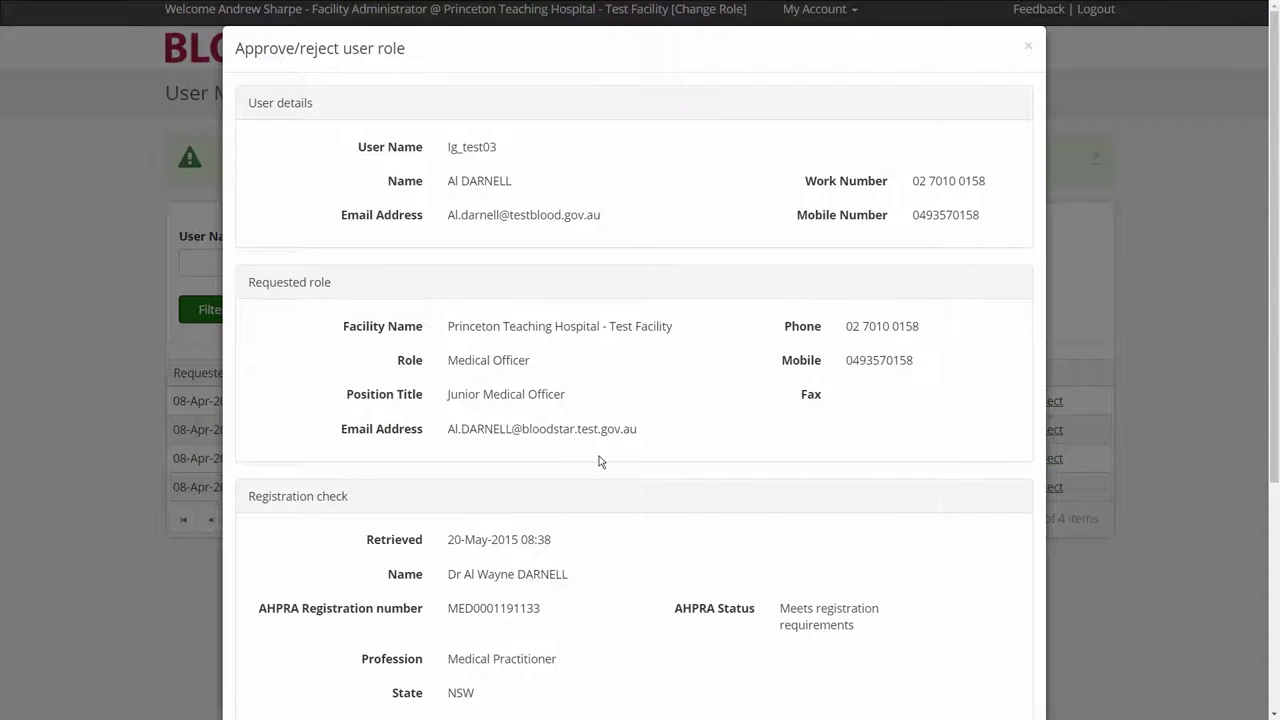
scroll(600, 462, down, 3)
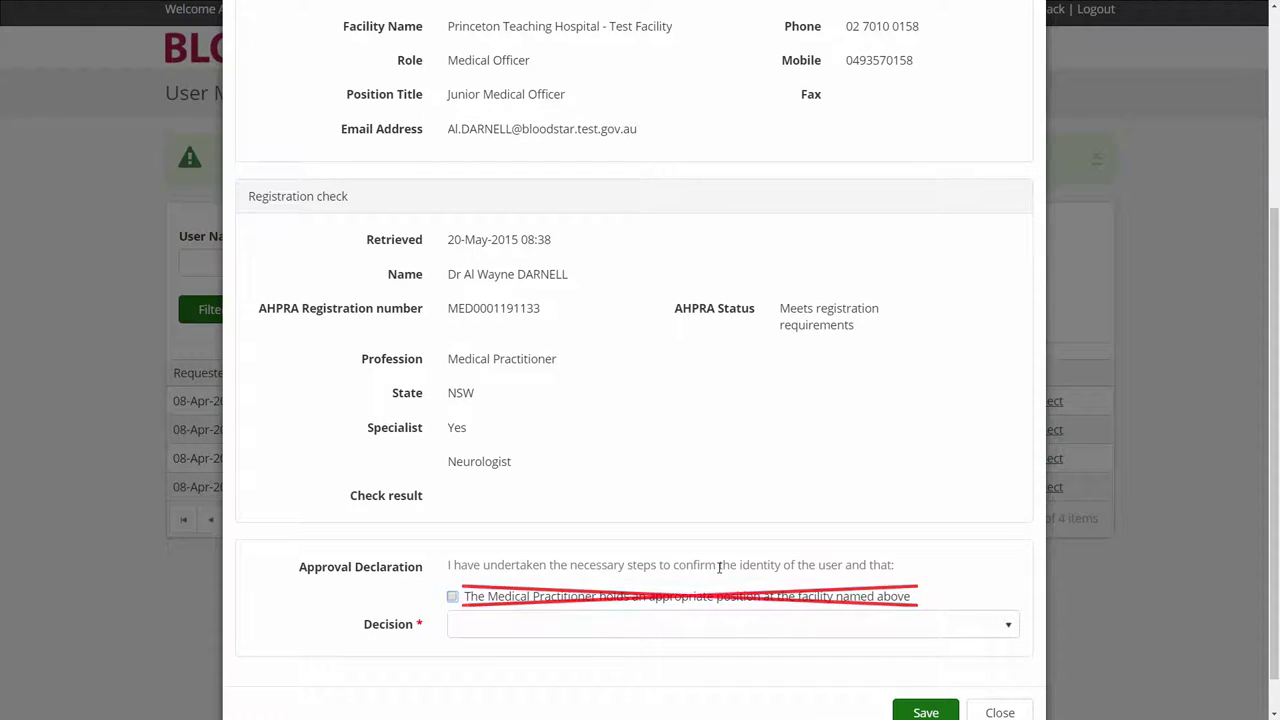
scroll(549, 477, down, 1)
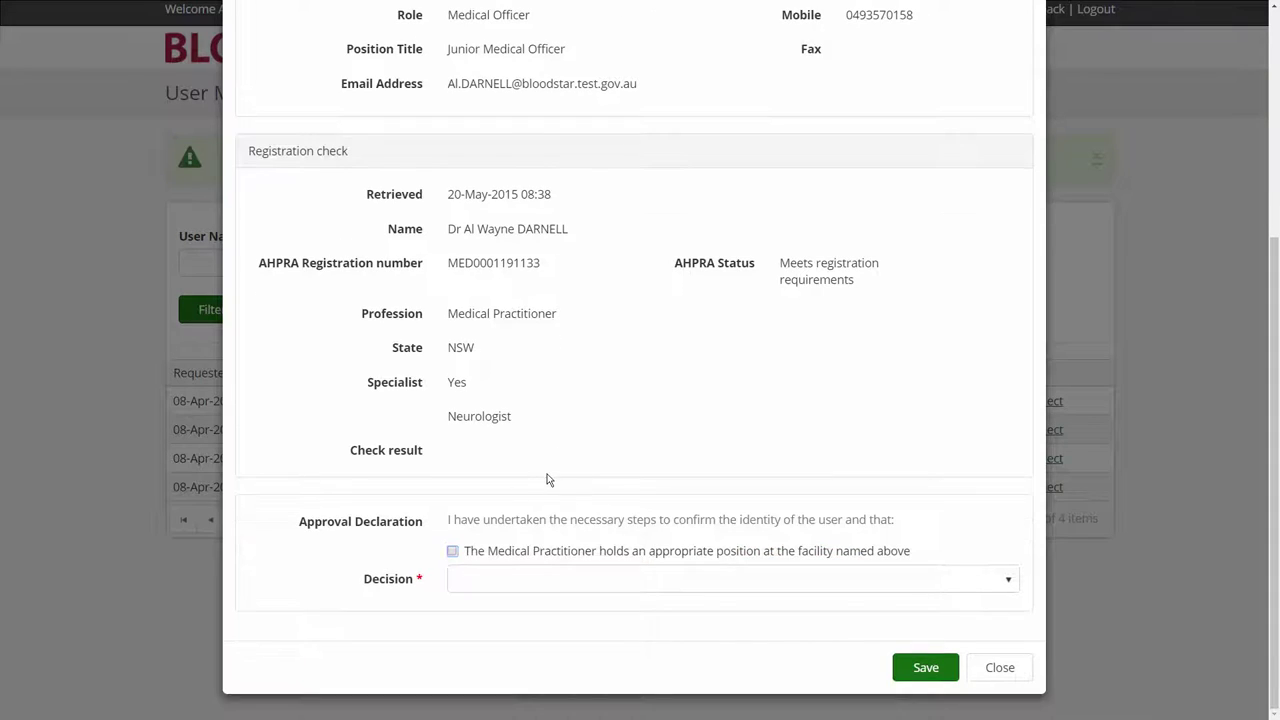
click(526, 579)
click(484, 652)
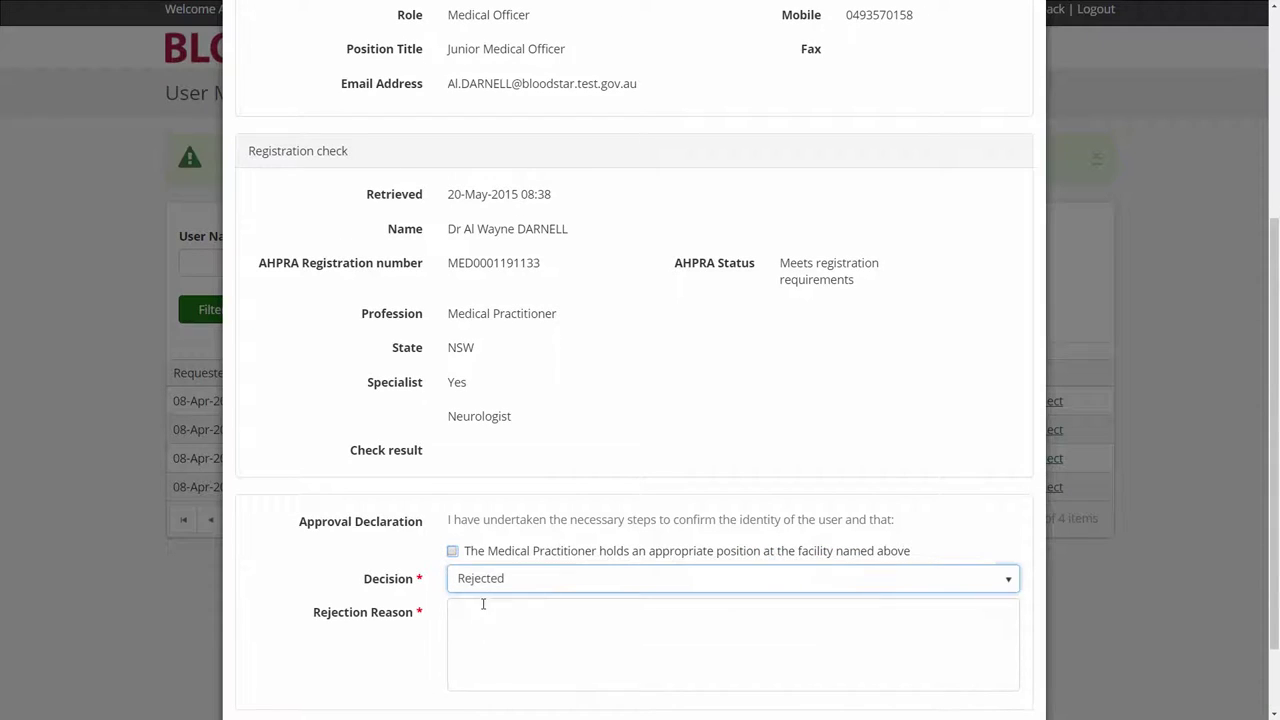
click(490, 625)
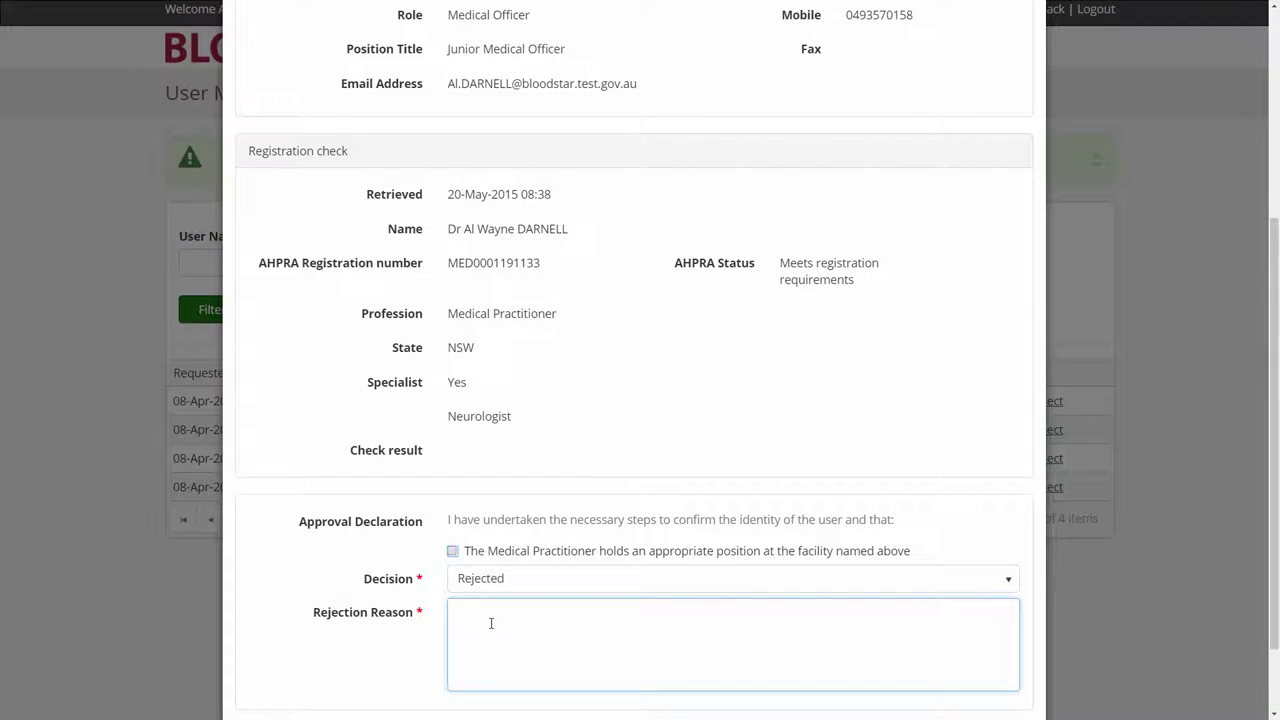
text(User not employed at my facility. Please )
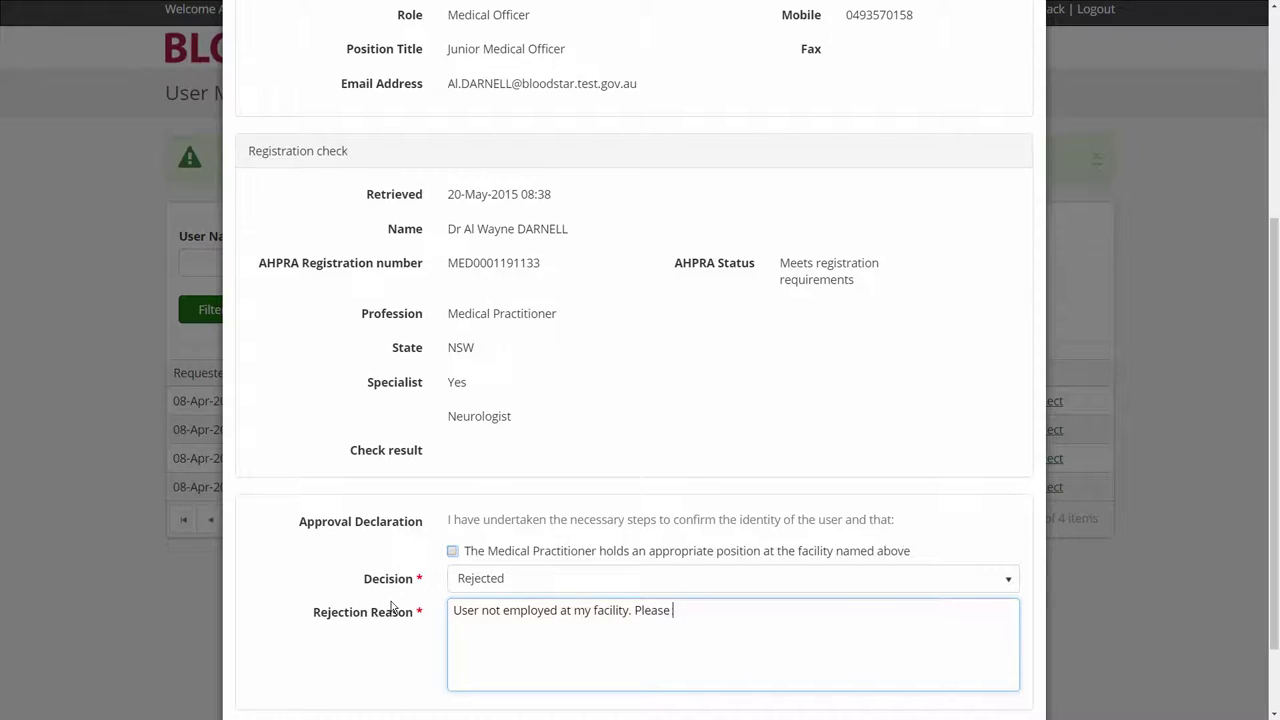
text(call 70100160 if this is incorrect)
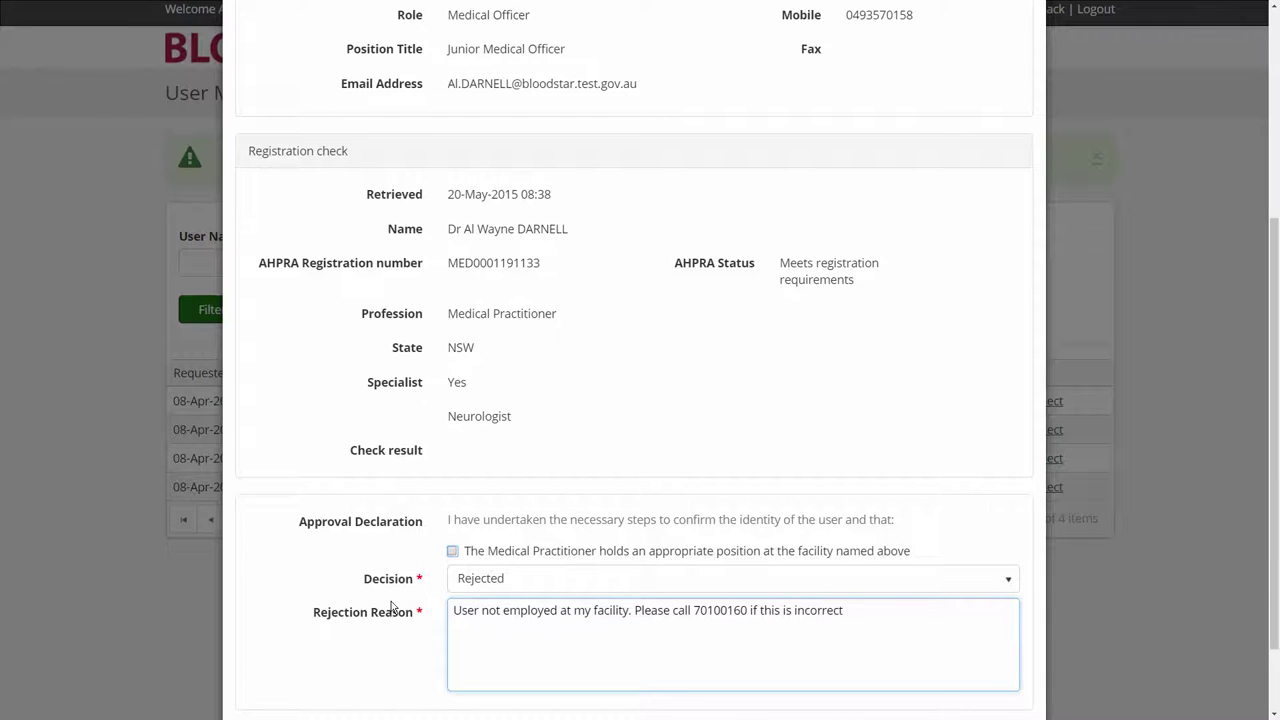
scroll(391, 607, down, 2)
click(920, 668)
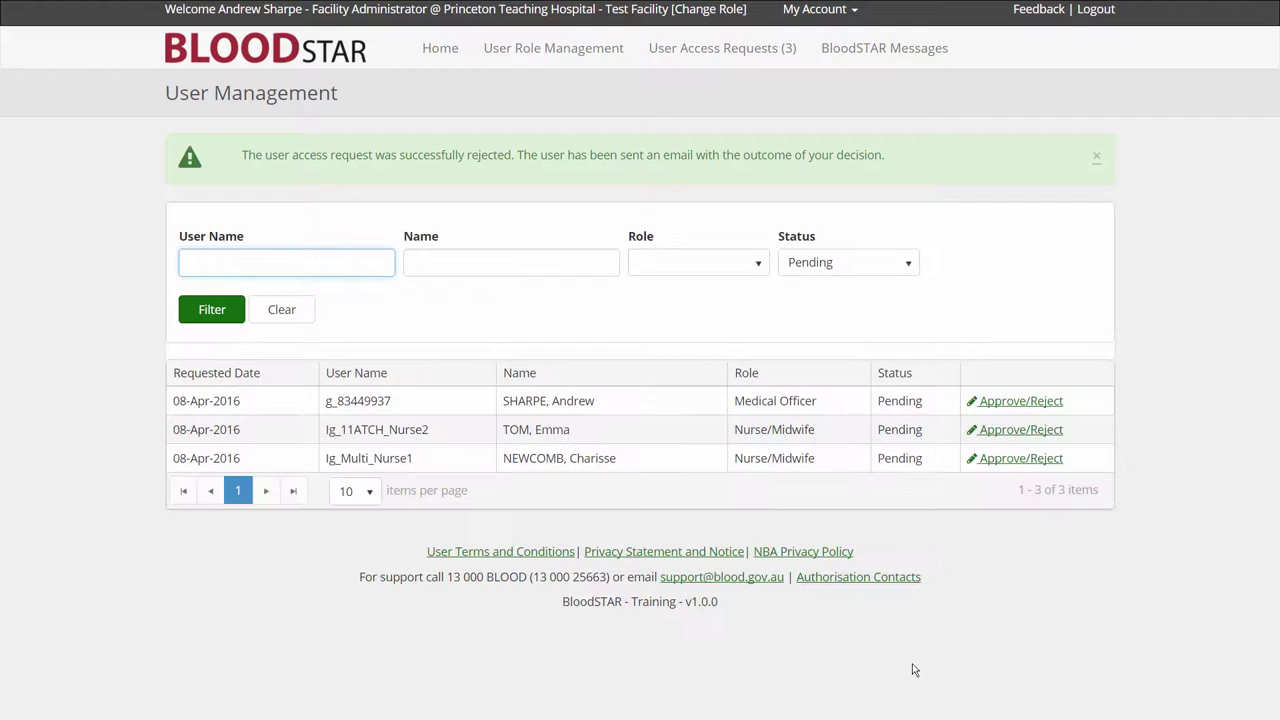
Review the Nurse/Midwife request from Ig_11ATCH_Nurse2, declare that the nurse holds an appropriate position, and save the decision as Approved
click(1035, 430)
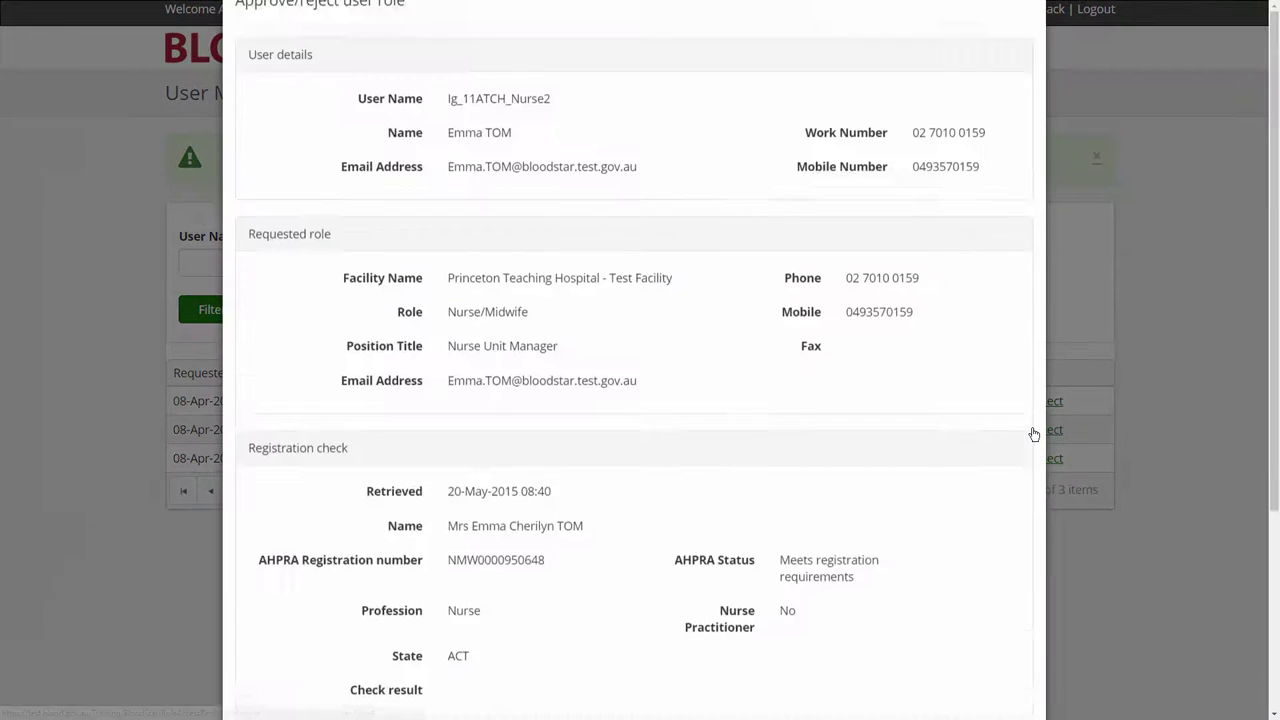
scroll(1034, 434, down, 5)
scroll(774, 451, up, 5)
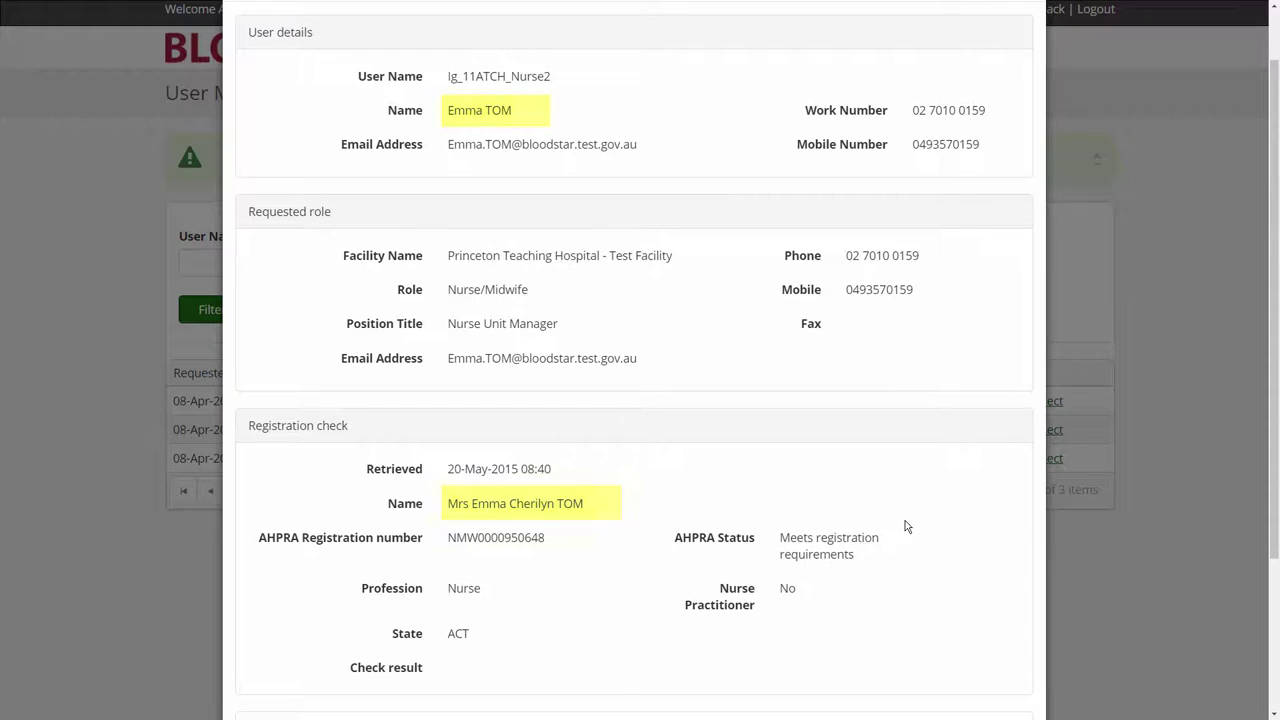
scroll(910, 526, down, 2)
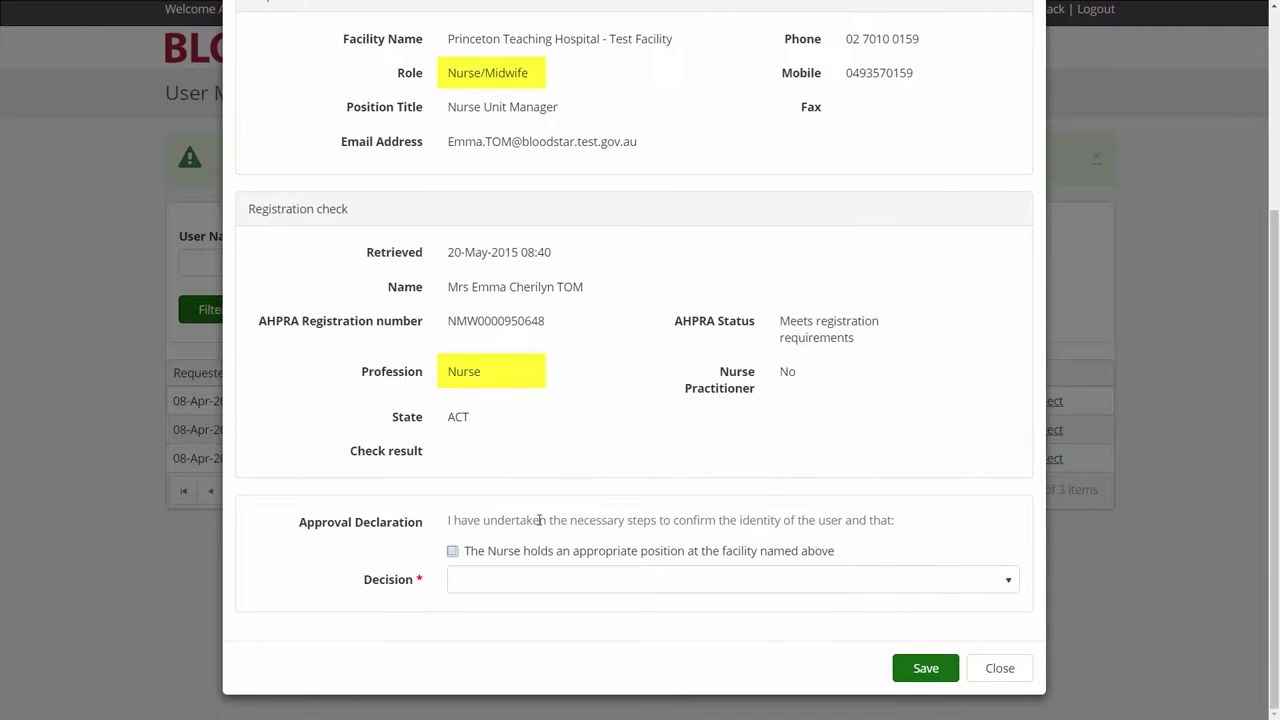
click(452, 551)
click(463, 572)
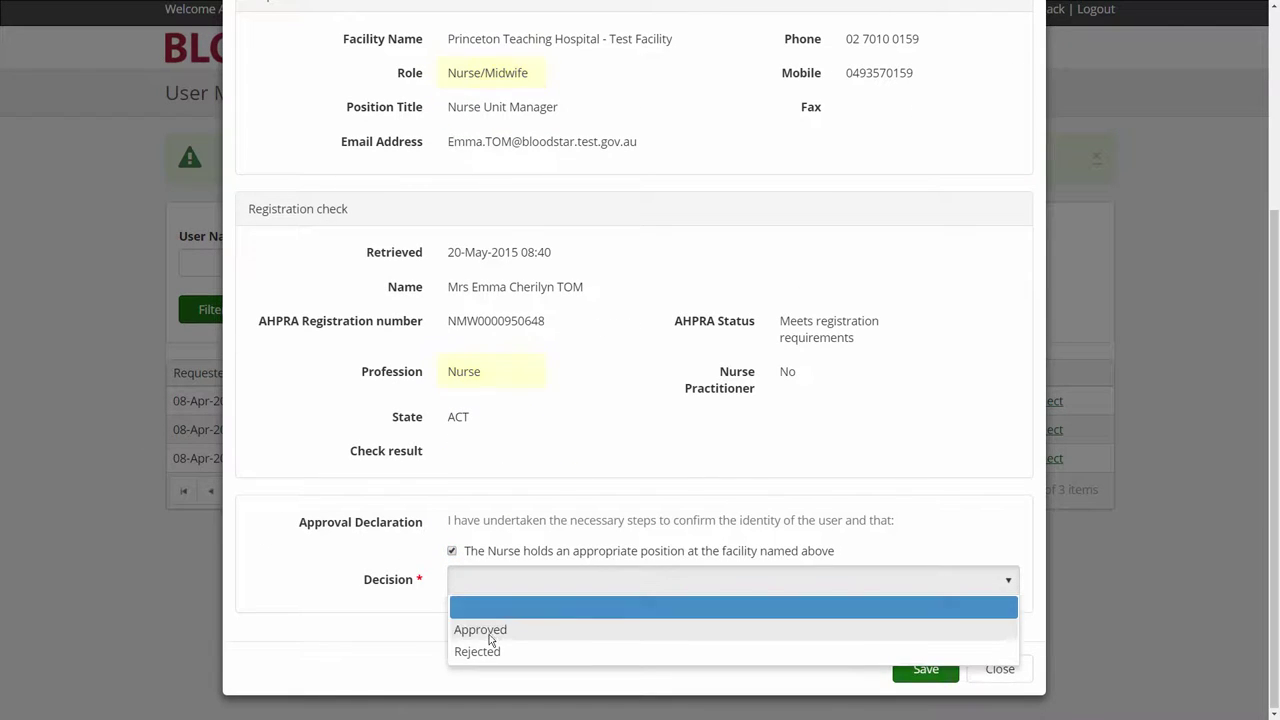
click(478, 622)
click(925, 668)
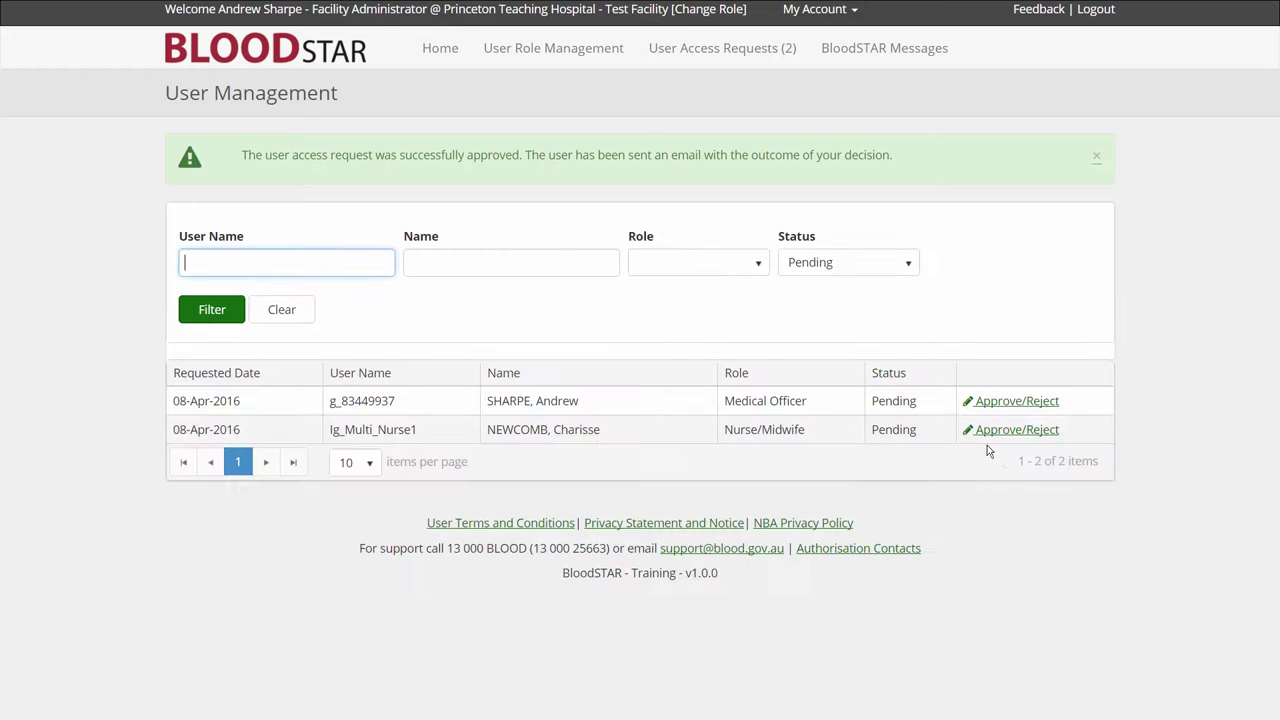
Compare the user and registration names in Ig_Multi_Nurse1's request, declare the nurse's appropriate position, and save the decision as Approved
click(986, 429)
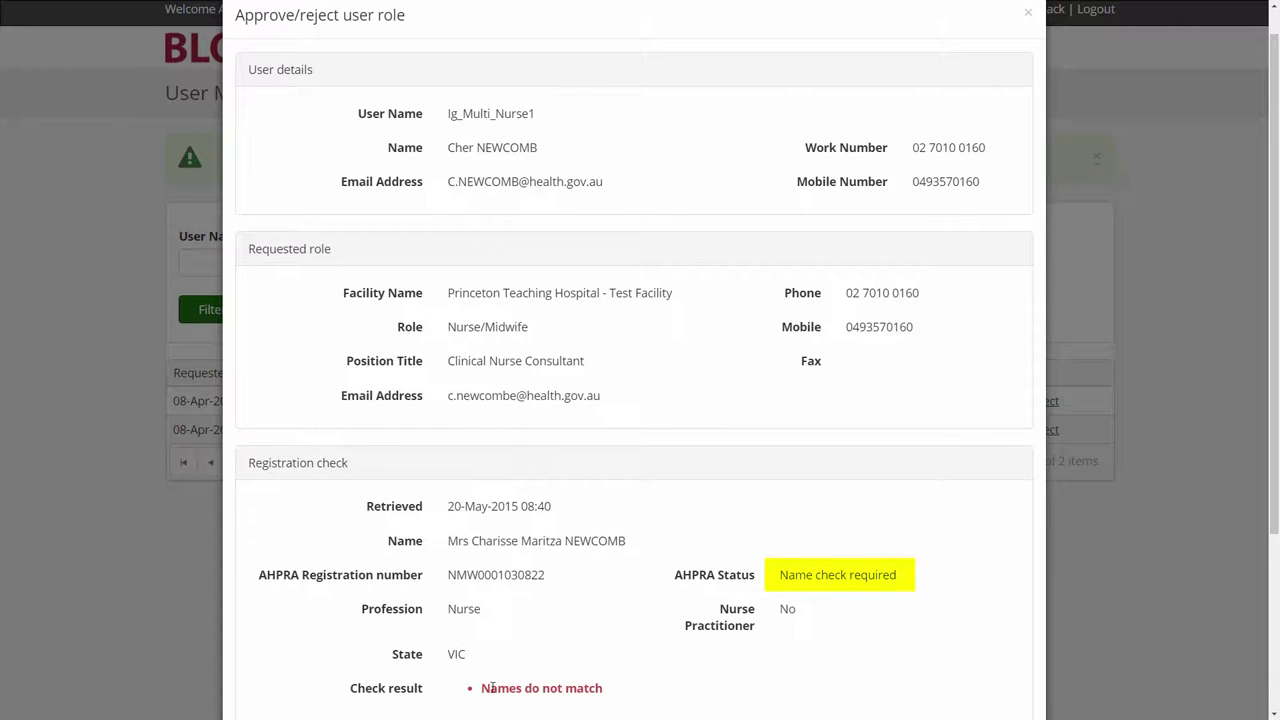
drag(481, 688, 602, 688)
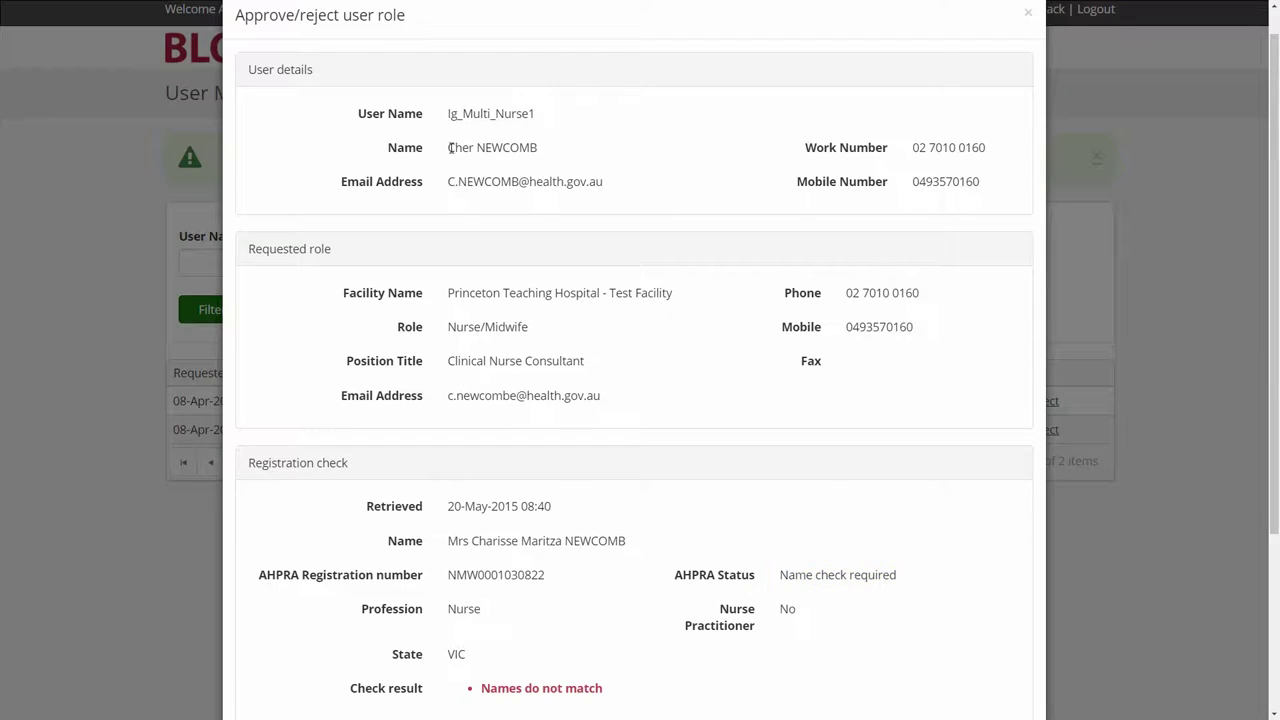
drag(447, 148, 471, 152)
drag(471, 540, 518, 542)
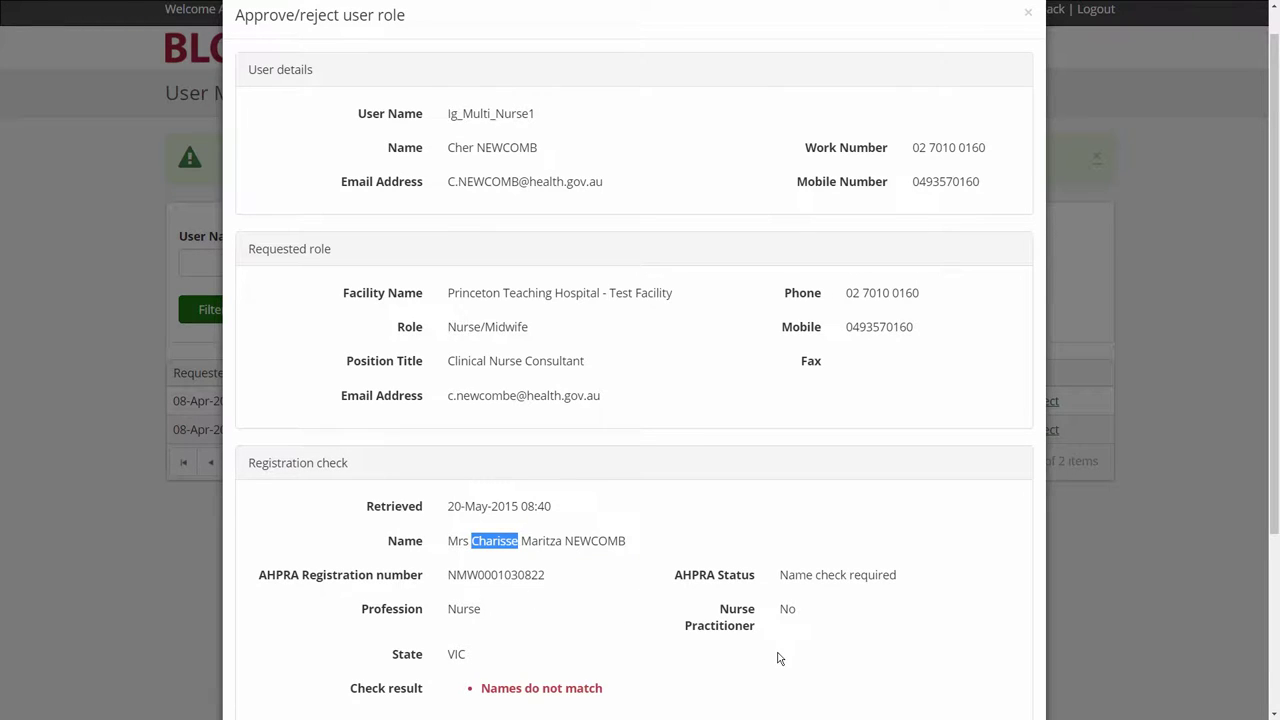
scroll(780, 658, down, 3)
click(452, 551)
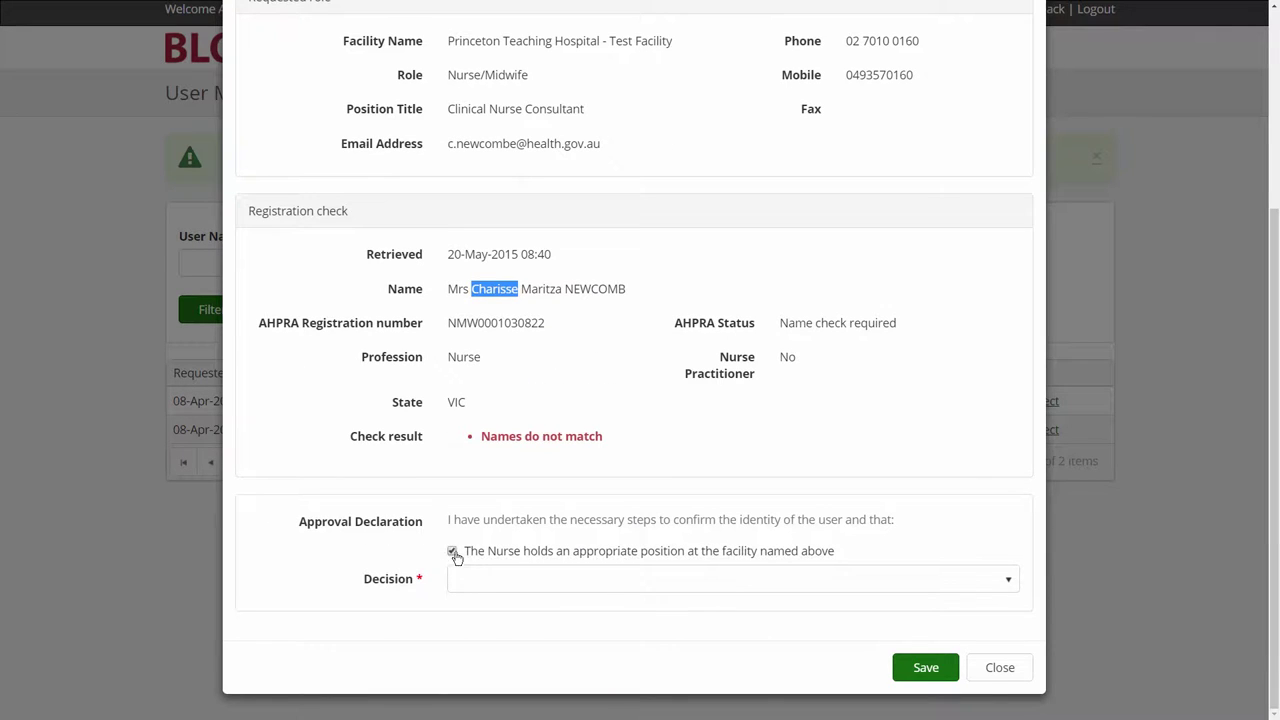
click(480, 579)
click(486, 626)
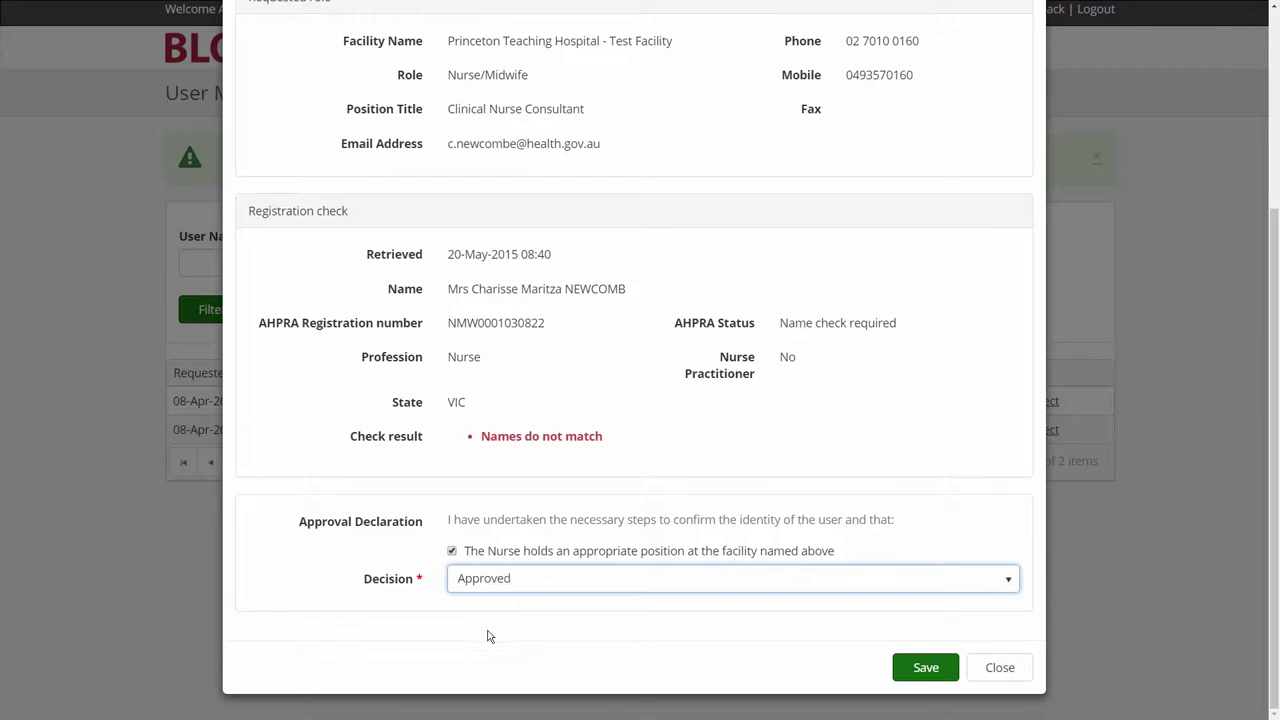
click(926, 667)
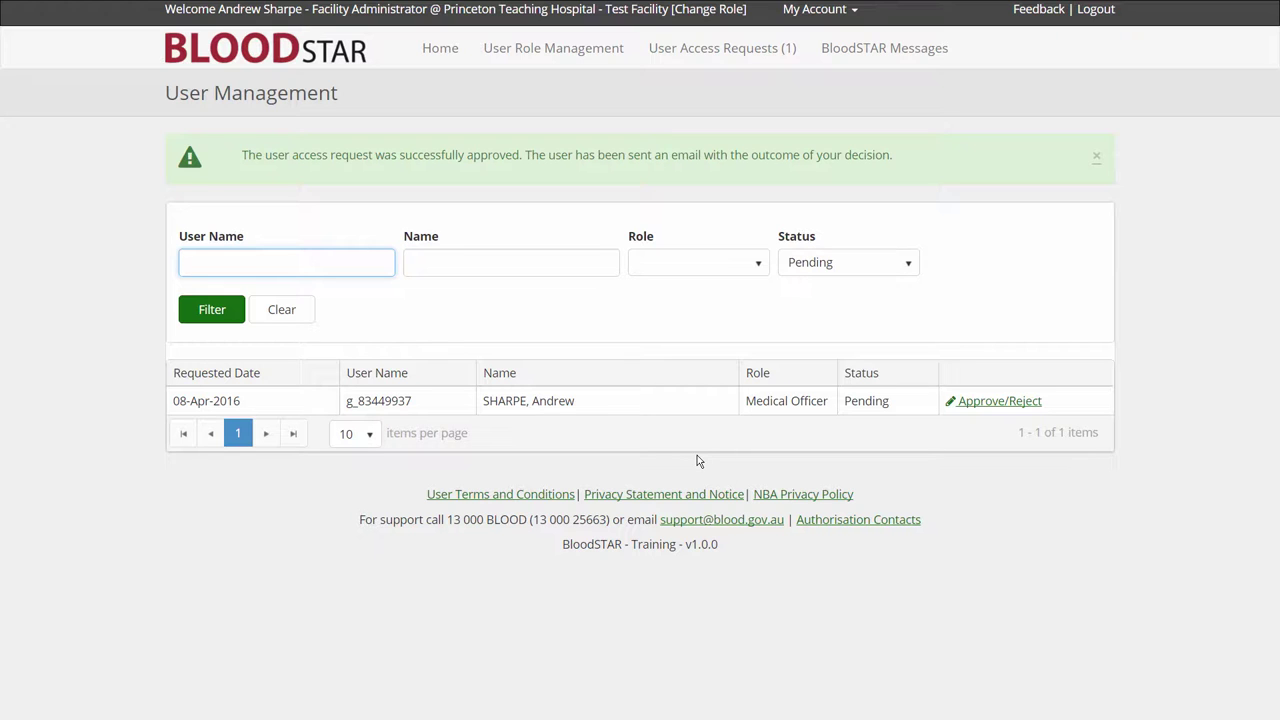
Approve the remaining Medical Officer request, declaring that the practitioner holds an appropriate position at the facility, and save it
click(991, 405)
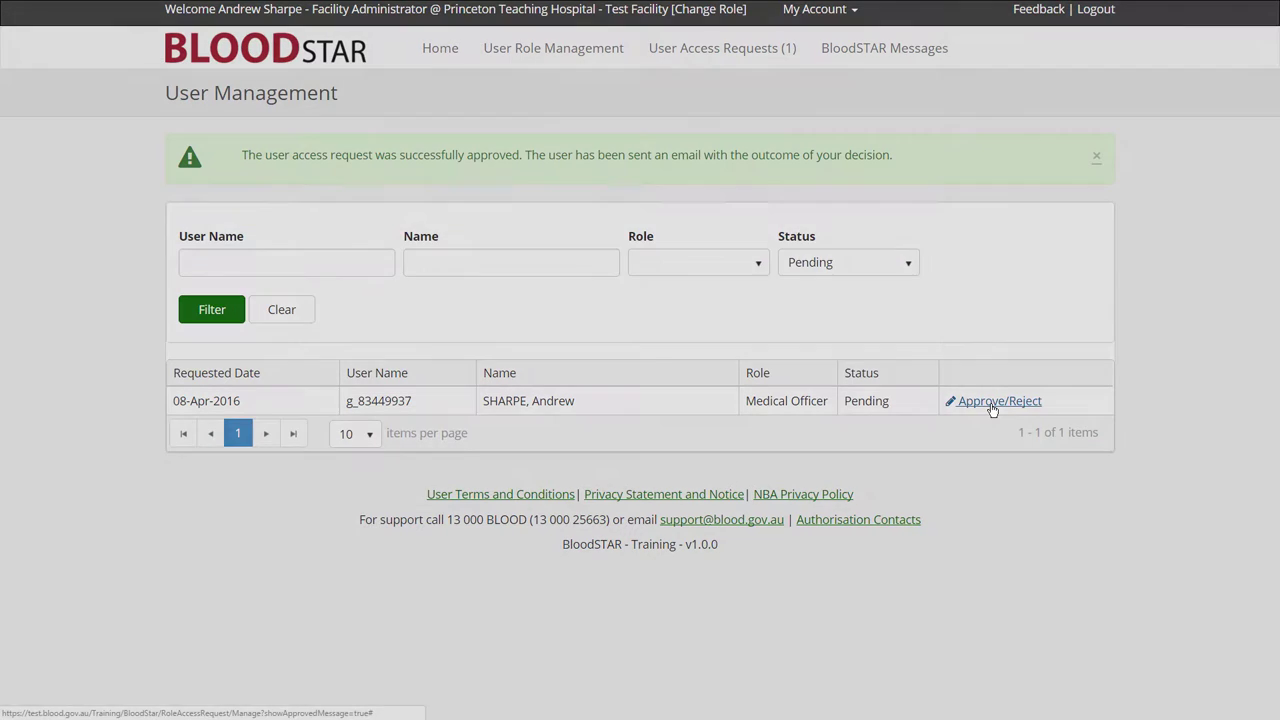
click(453, 551)
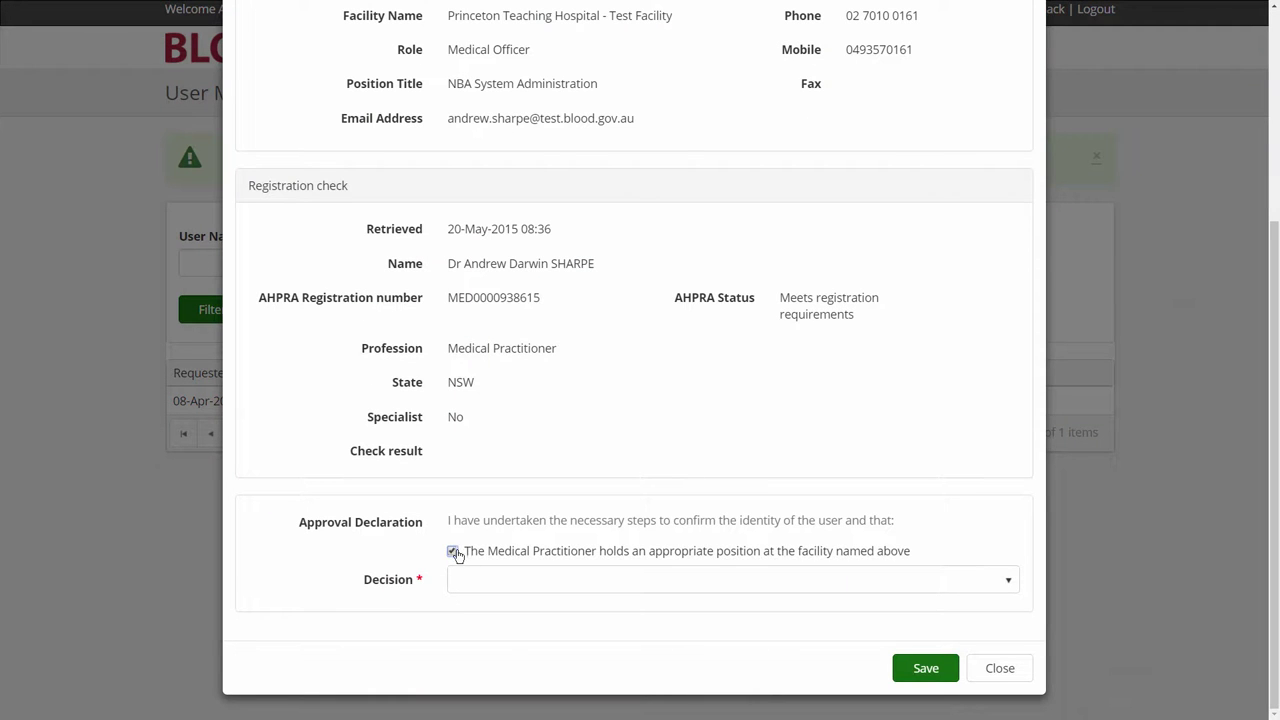
click(466, 582)
click(470, 627)
click(900, 670)
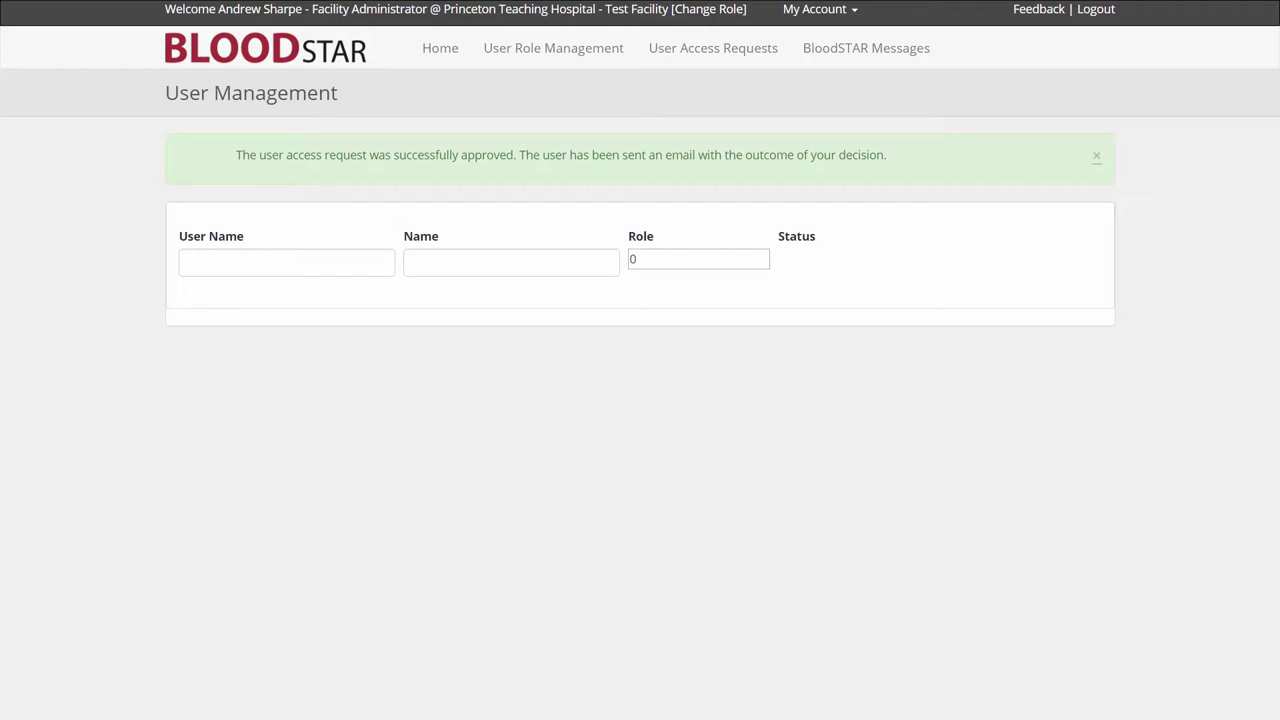
drag(242, 155, 926, 162)
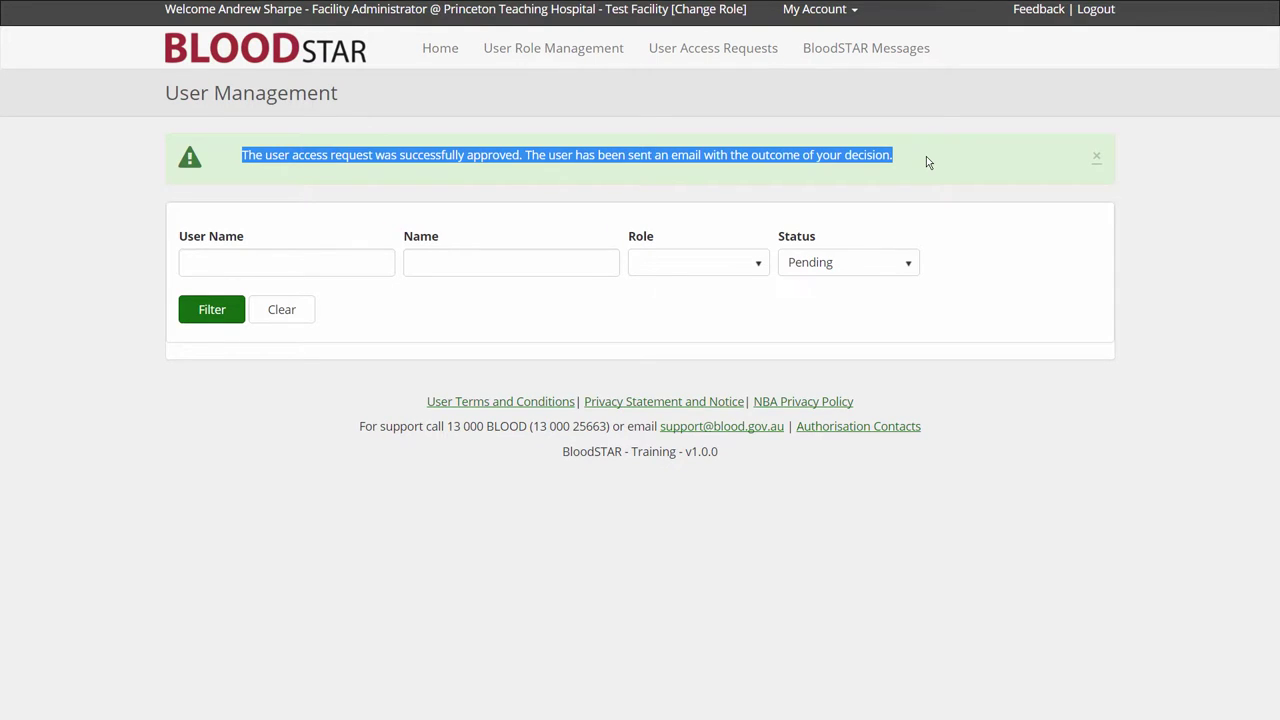
click(926, 162)
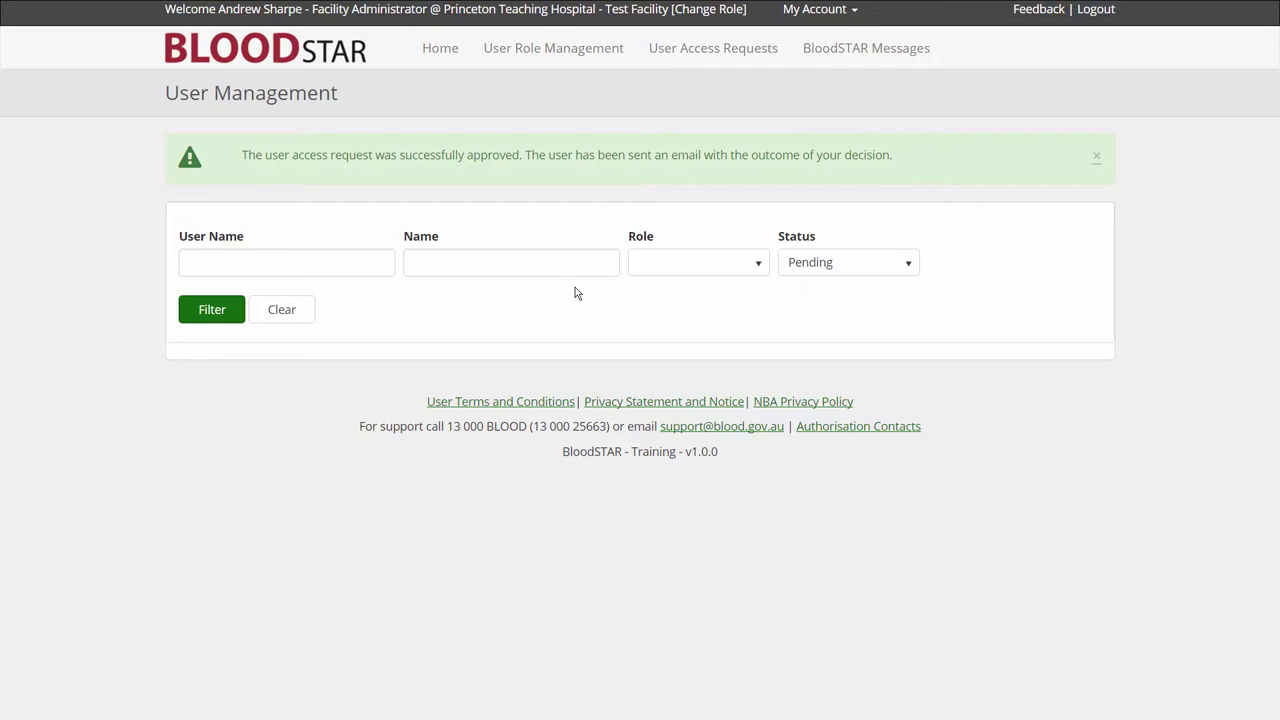